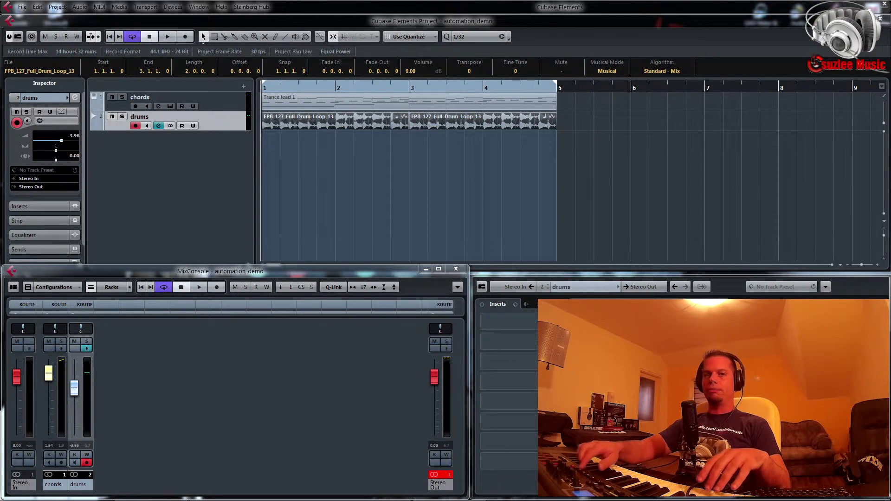
# Play the loop and solo the chords track.
pyautogui.press('space')
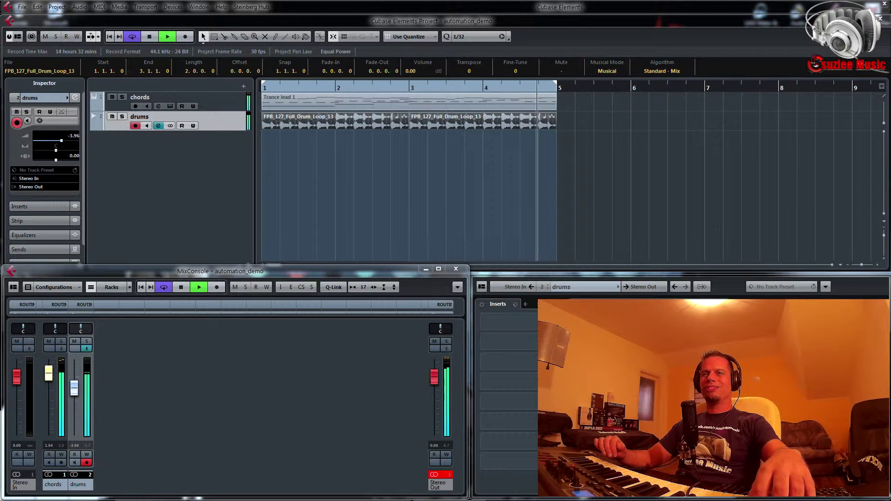
pyautogui.press('s')
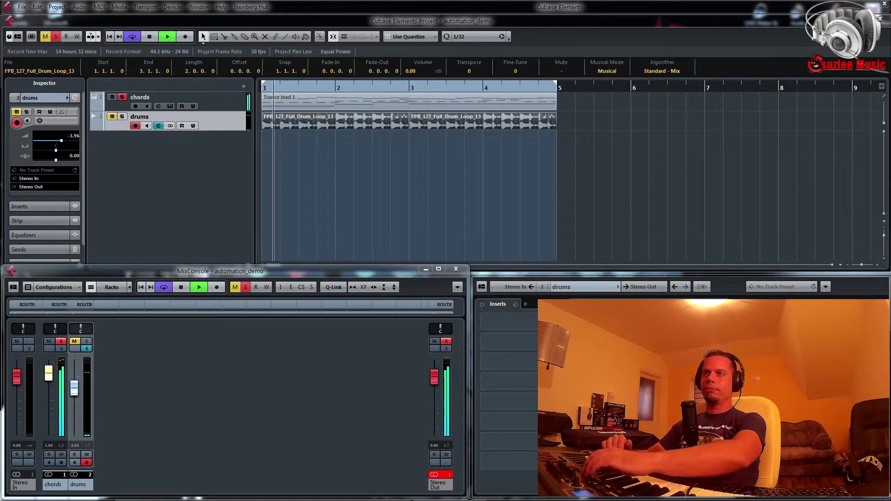
pyautogui.press('space')
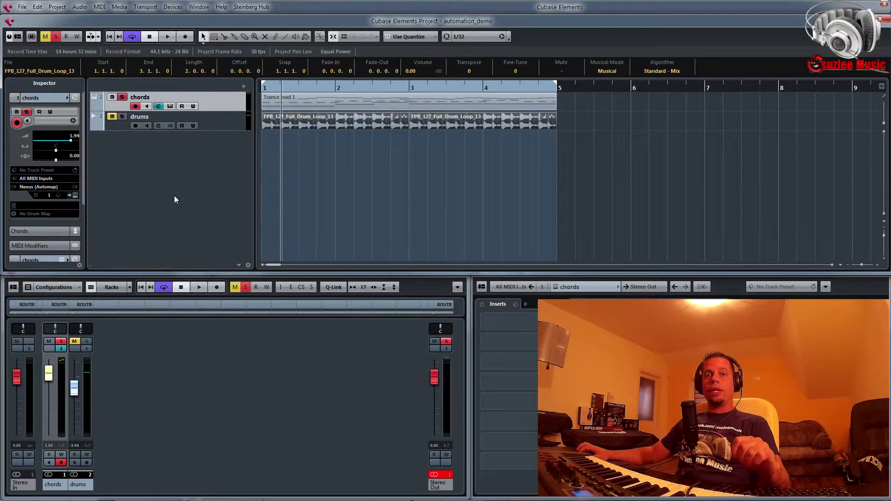
# Open the Nexus instrument on the chords track and audition sweeping its master filter cutoff during playback.
pyautogui.click(76, 195)
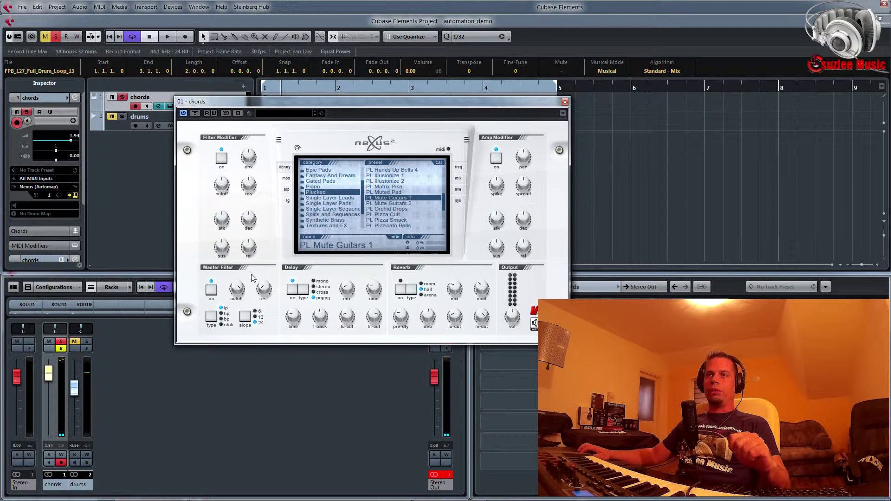
pyautogui.moveTo(316, 103); pyautogui.dragTo(313, 144)
pyautogui.click(236, 323)
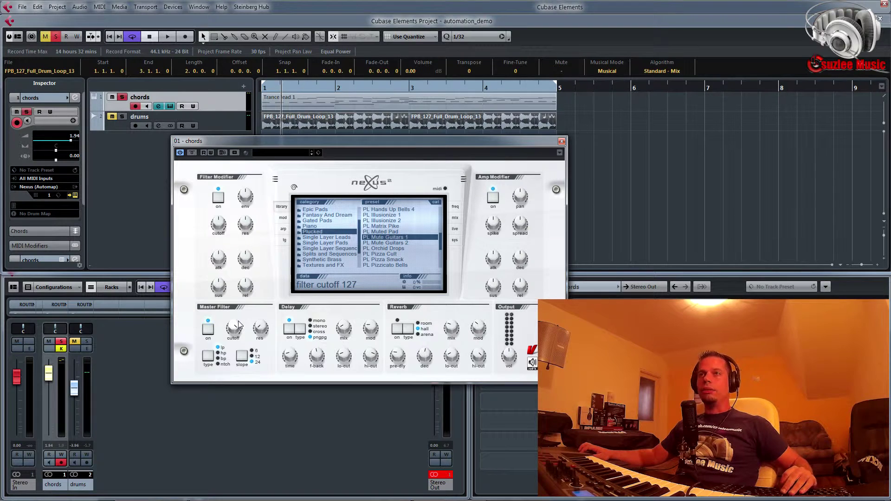
pyautogui.press('space')
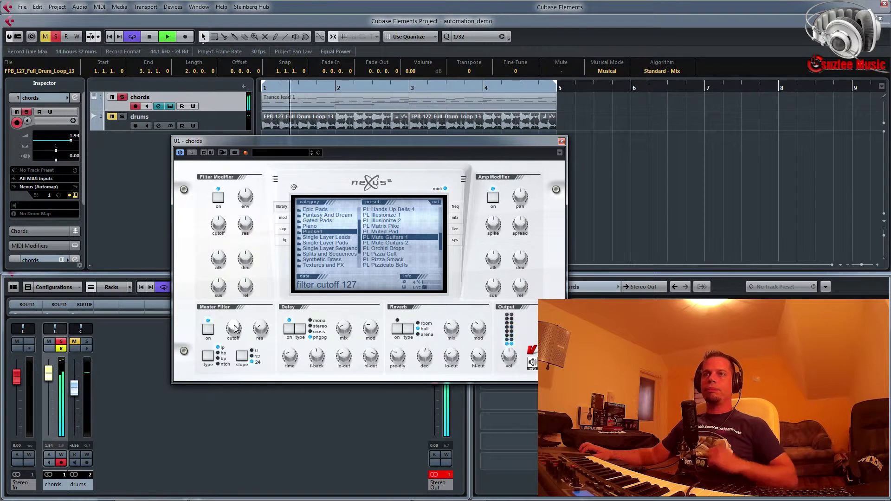
pyautogui.moveTo(235, 328); pyautogui.dragTo(260, 354)
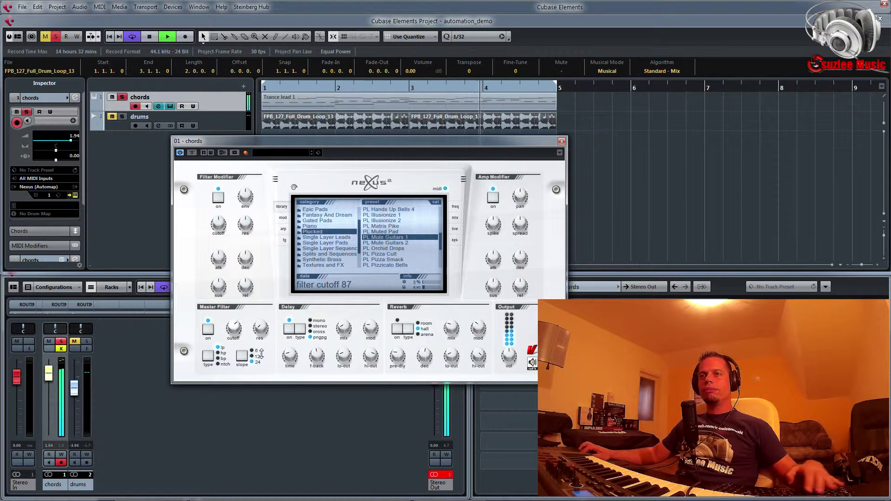
pyautogui.click(262, 333)
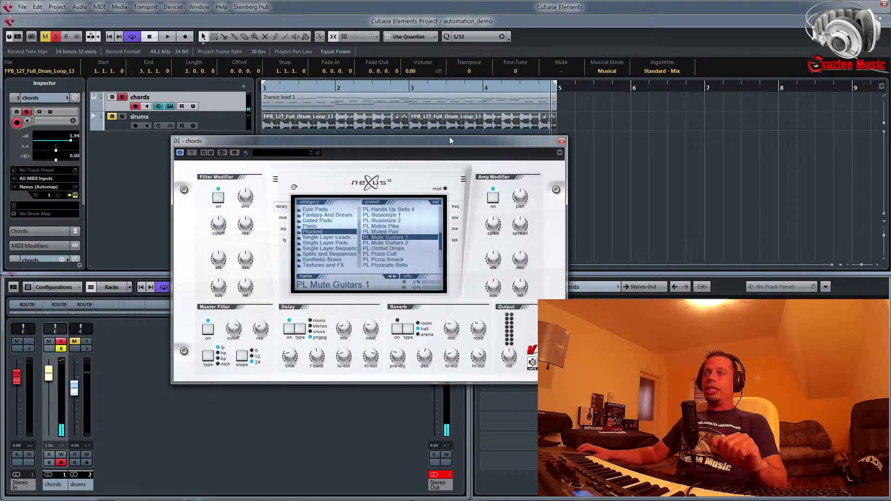
pyautogui.click(561, 142)
# Zoom the arrangement to fit the full project and show the automation lane of the chords track.
pyautogui.click(222, 102)
pyautogui.hotkey('shift', 'f')
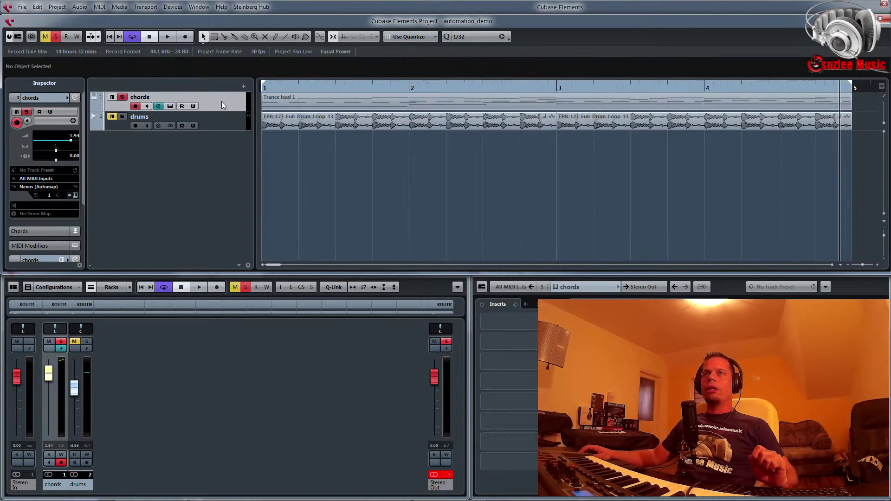
pyautogui.rightClick(222, 101)
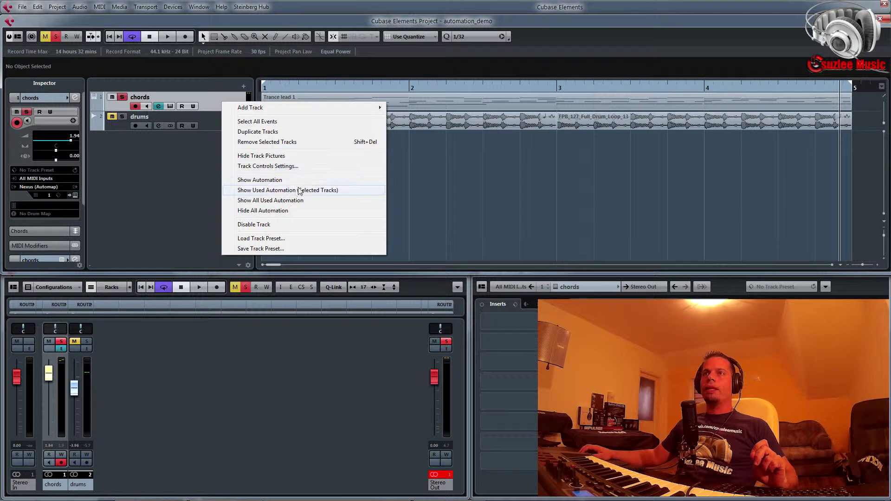
pyautogui.click(279, 181)
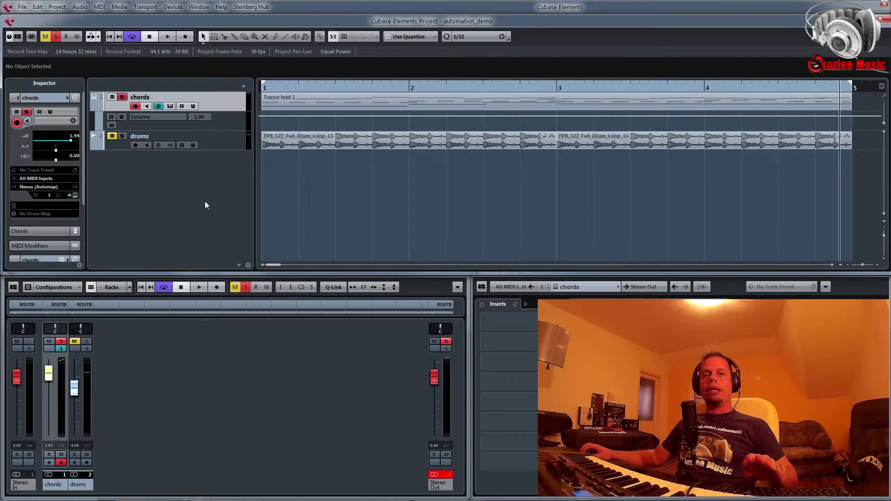
# Assign the instrument's mstCut parameter from the chords folder to the chords automation lane.
pyautogui.click(150, 117)
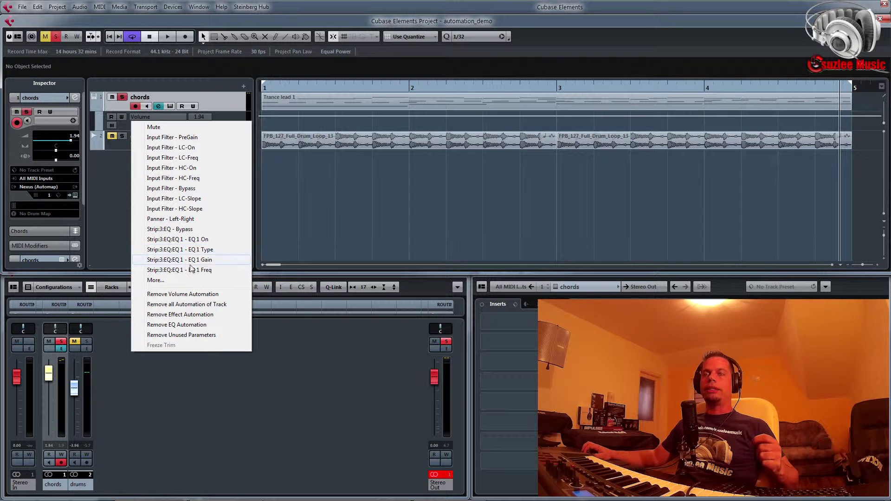
pyautogui.click(160, 282)
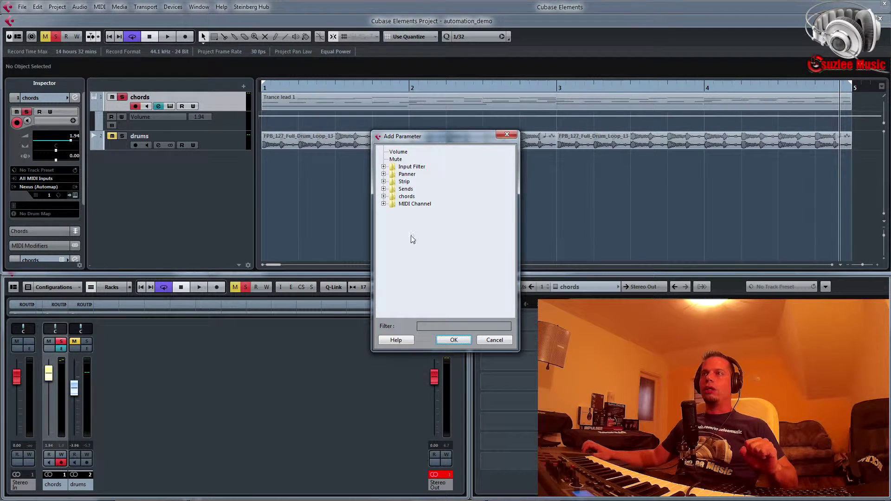
pyautogui.click(383, 197)
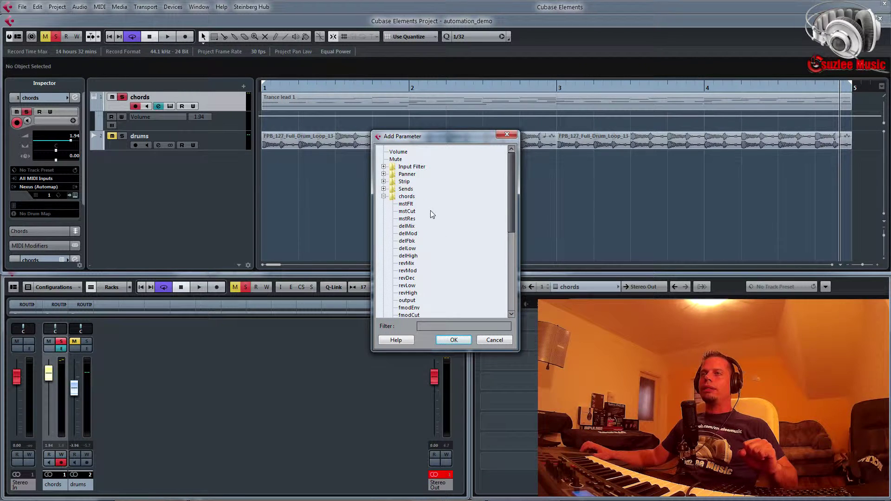
pyautogui.scroll(-6, 427, 216)
pyautogui.scroll(3, 422, 225)
pyautogui.scroll(2, 423, 226)
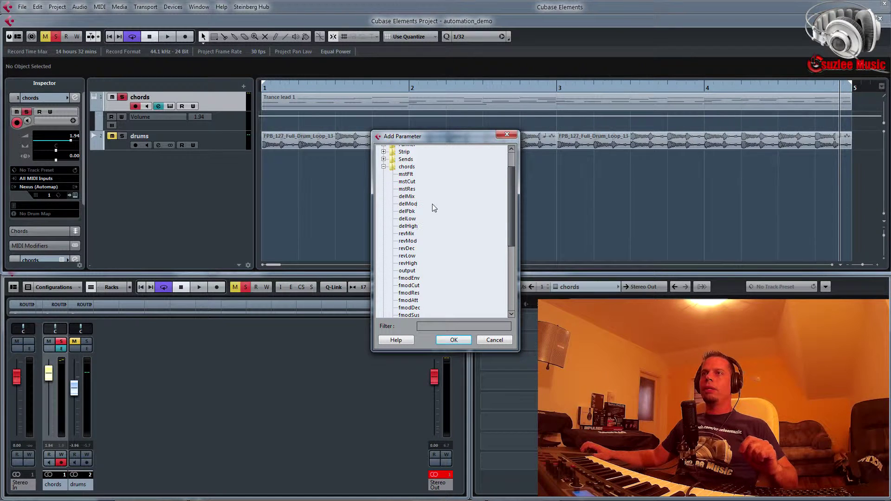
pyautogui.click(412, 183)
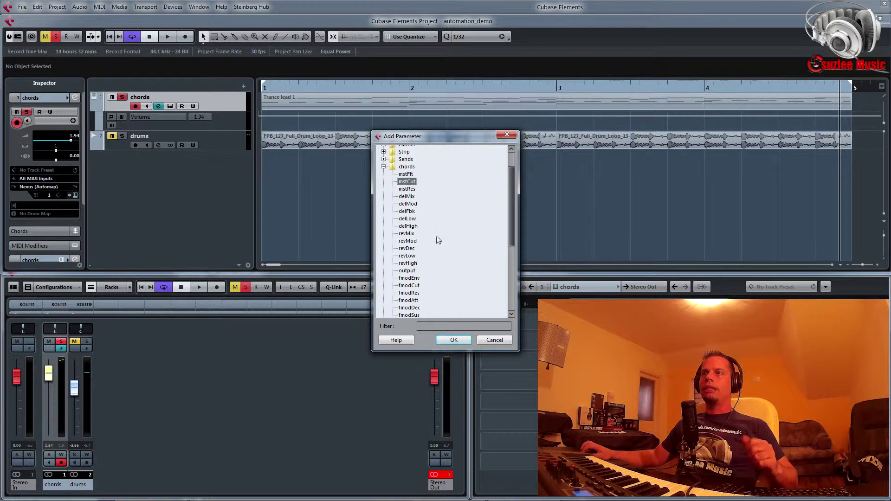
pyautogui.click(453, 340)
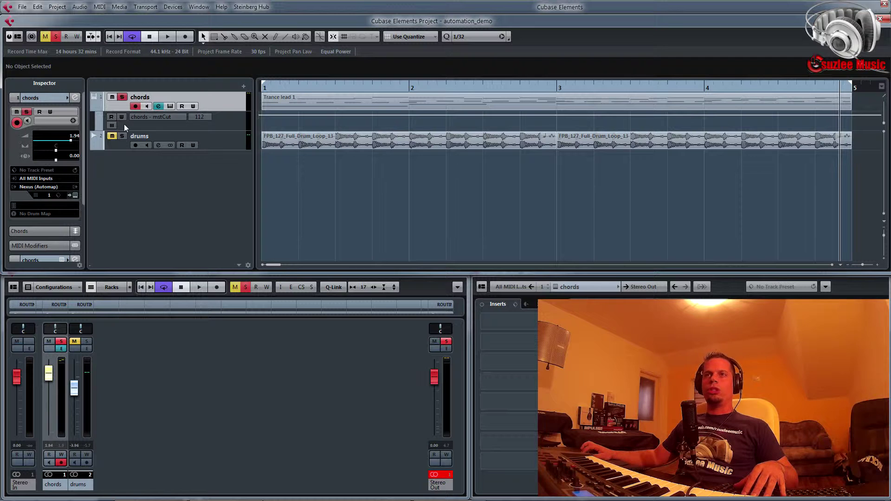
# Enable automation writing on the mstCut lane and try out the Nexus master filter cutoff knob.
pyautogui.click(121, 117)
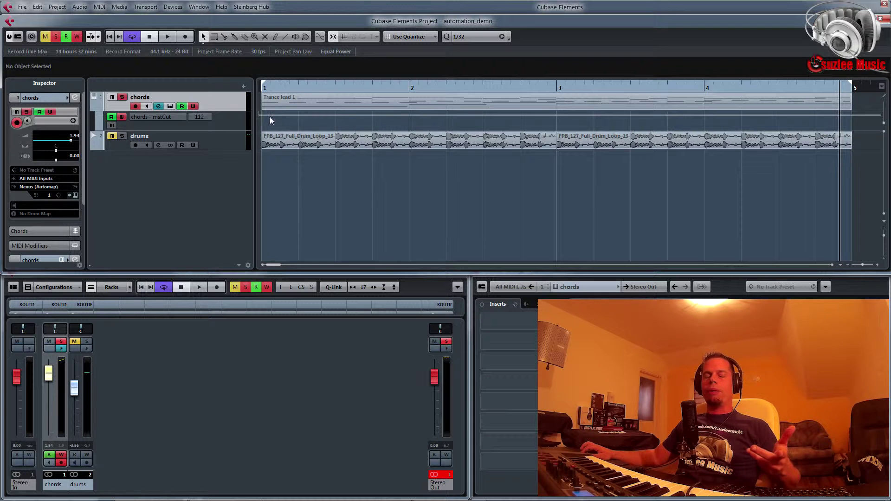
pyautogui.click(74, 195)
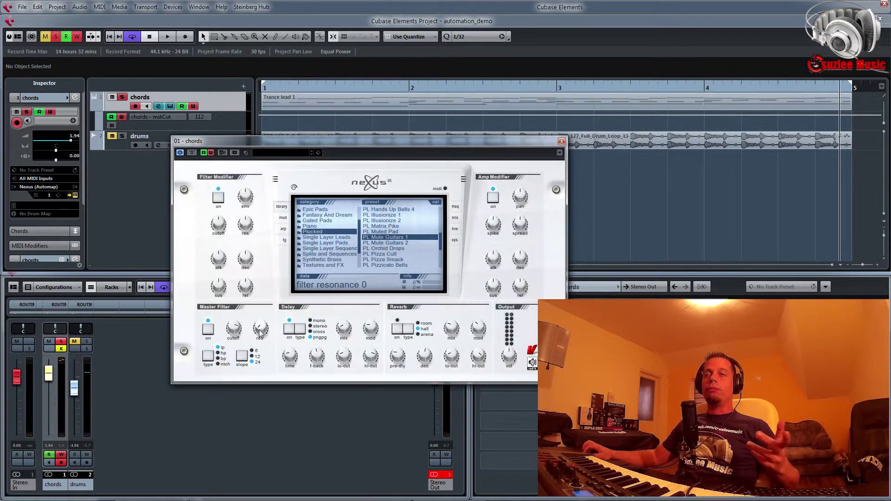
pyautogui.moveTo(241, 329); pyautogui.dragTo(233, 339)
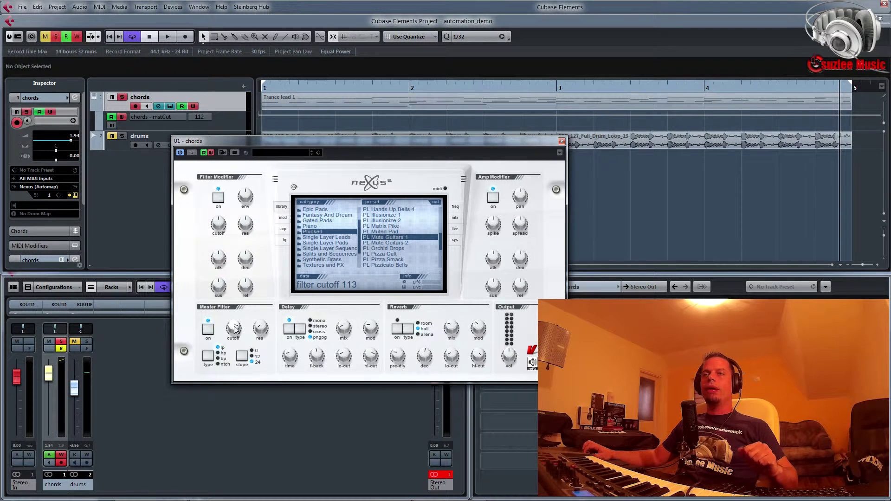
pyautogui.click(562, 141)
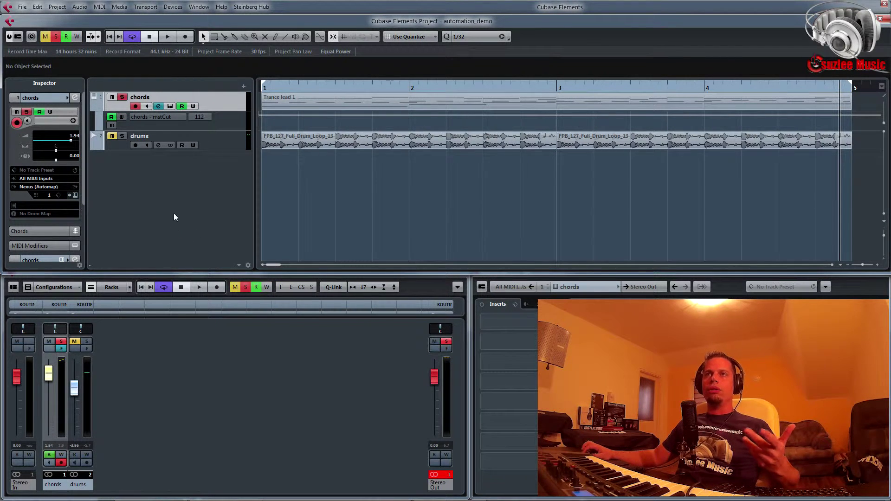
# Enable automation writing on the chords mstCut lane and return the playhead to the project start.
pyautogui.click(227, 124)
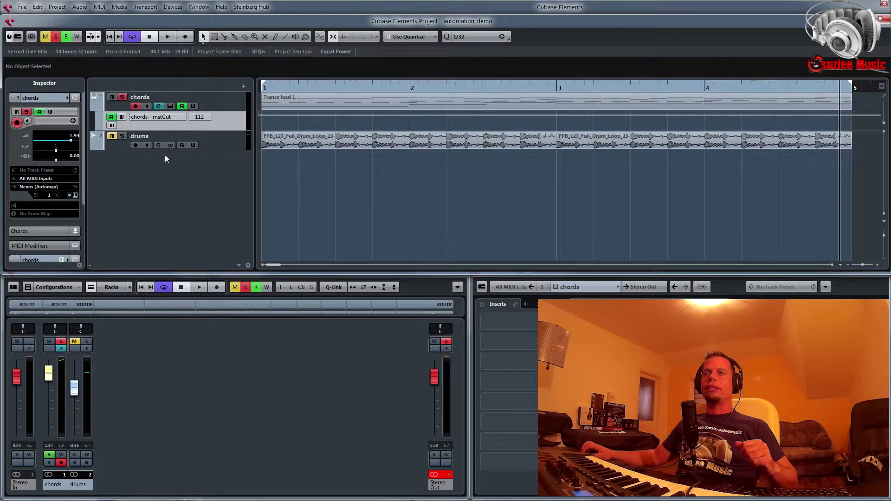
pyautogui.click(122, 117)
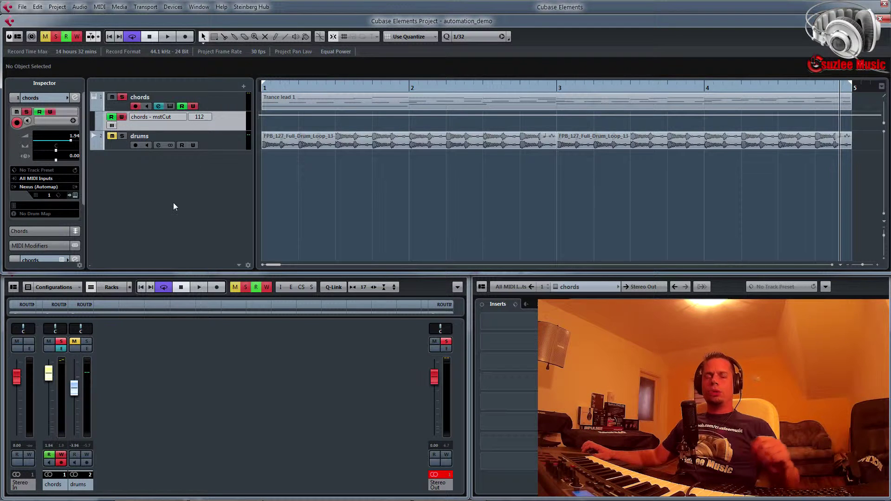
pyautogui.press('KP_Decimal')
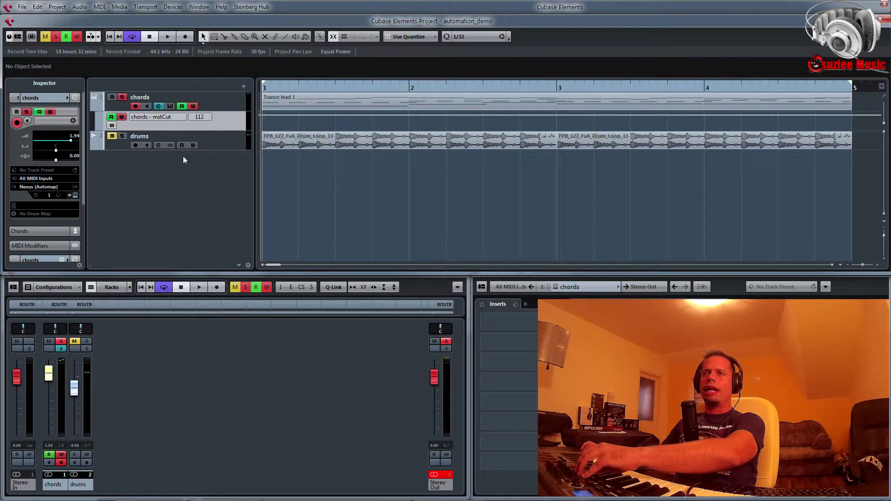
# Reopen the Nexus instrument and lower its master filter cutoff to about 5.
pyautogui.click(74, 195)
pyautogui.moveTo(343, 145); pyautogui.dragTo(288, 141)
pyautogui.moveTo(181, 330)
pyautogui.moveTo(181, 330); pyautogui.dragTo(198, 415)
pyautogui.click(206, 330)
pyautogui.click(184, 329)
# Record a gradual master filter cutoff rise up to 127 during playback, then stop and close the instrument.
pyautogui.press('space')
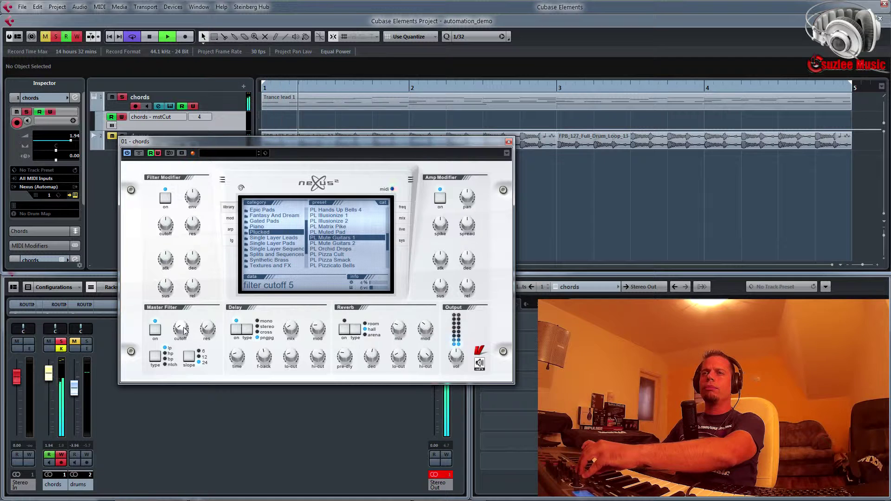
pyautogui.click(180, 326)
pyautogui.moveTo(180, 326); pyautogui.dragTo(204, 239)
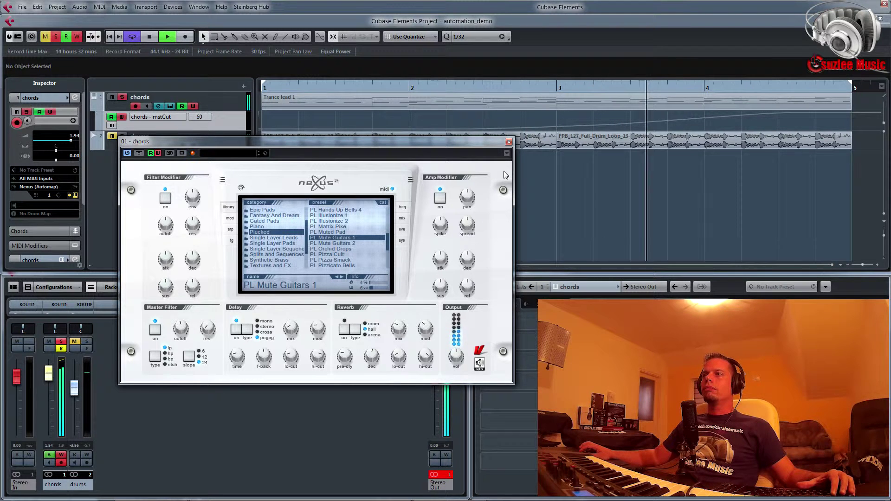
pyautogui.press('space')
pyautogui.click(508, 144)
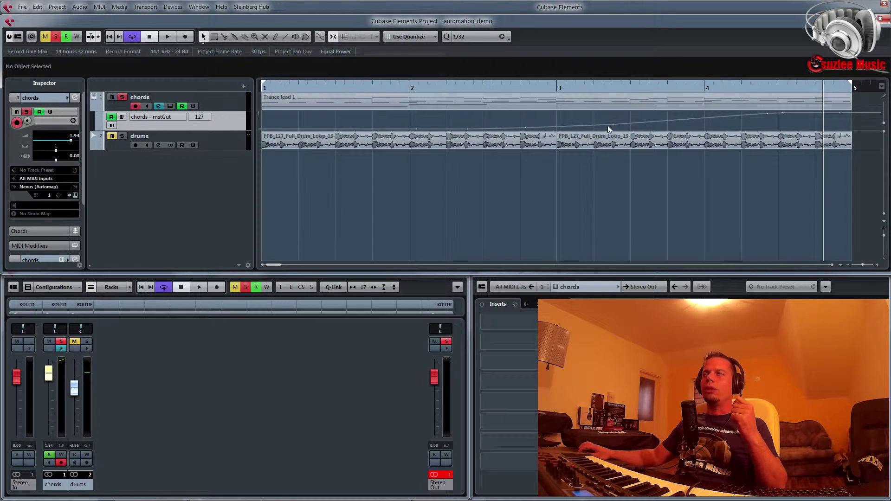
# Adjust the mstCut automation point at 3.2.3.0 to 31.50 and play the sweep from the start, watching the Nexus instrument.
pyautogui.moveTo(613, 124); pyautogui.dragTo(612, 126)
pyautogui.press('Home')
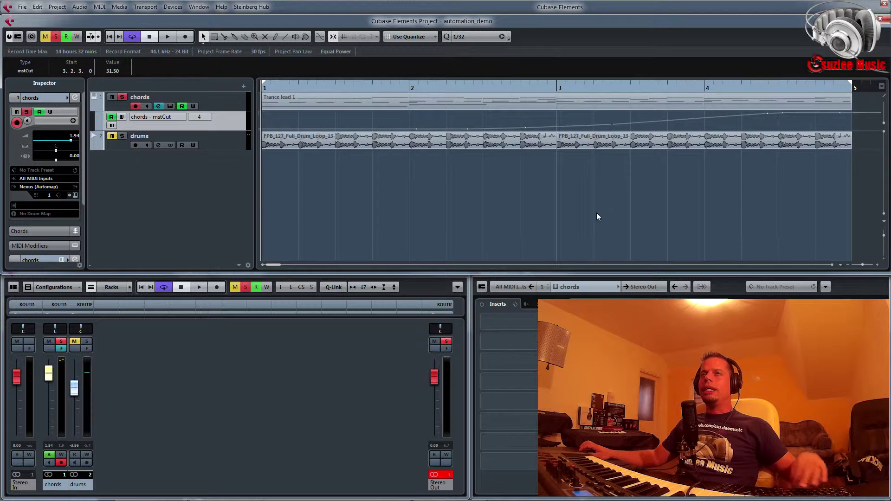
pyautogui.press('space')
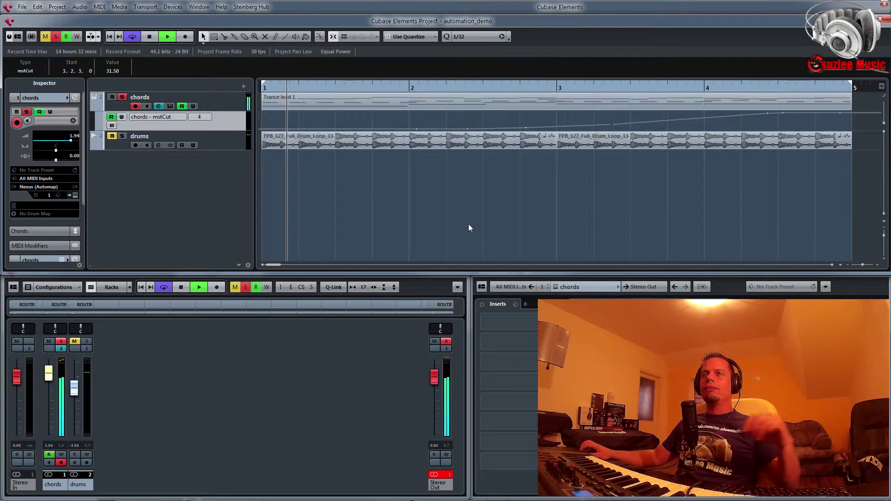
pyautogui.click(75, 195)
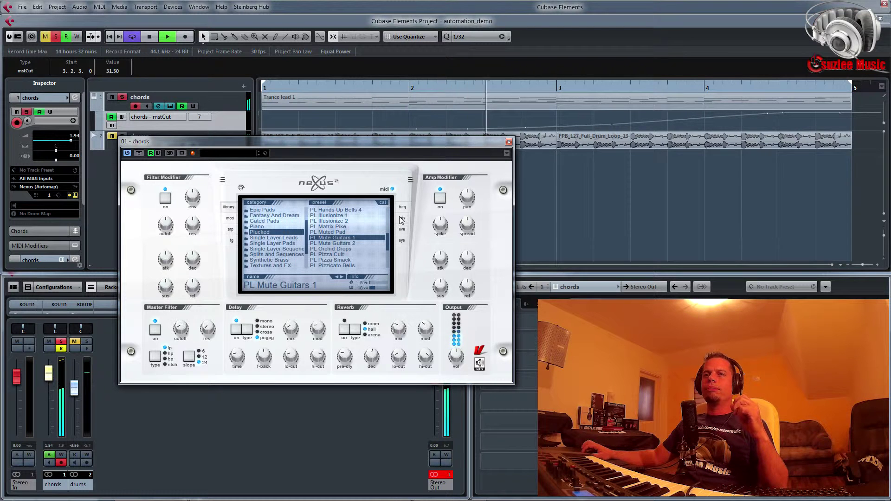
pyautogui.click(508, 143)
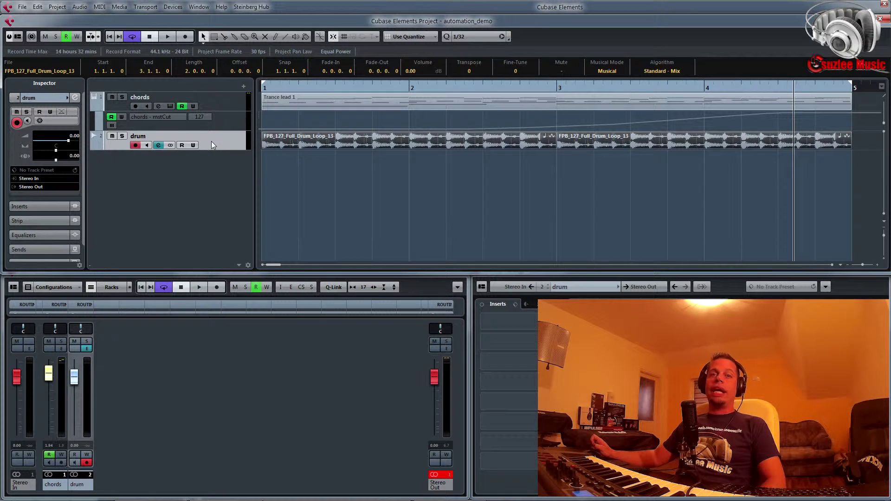
# Show the automation lane of the drum track and assign it the Input Filter - LC-Freq parameter.
pyautogui.rightClick(218, 140)
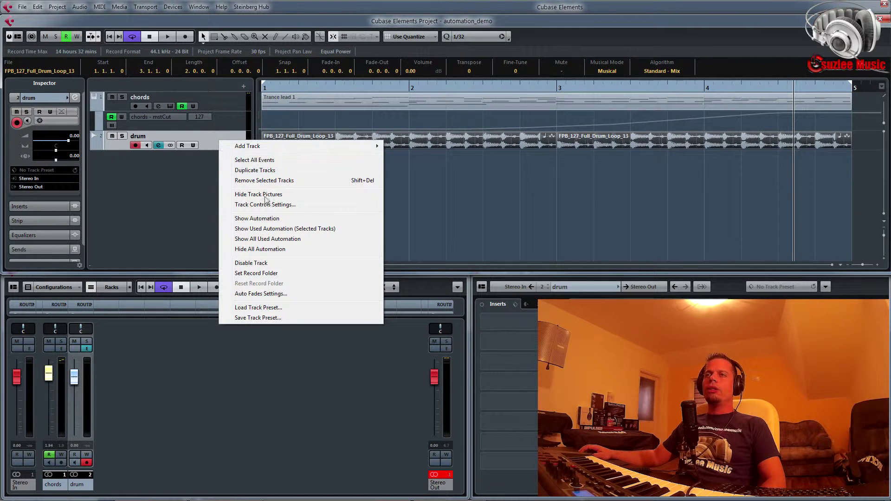
pyautogui.click(283, 220)
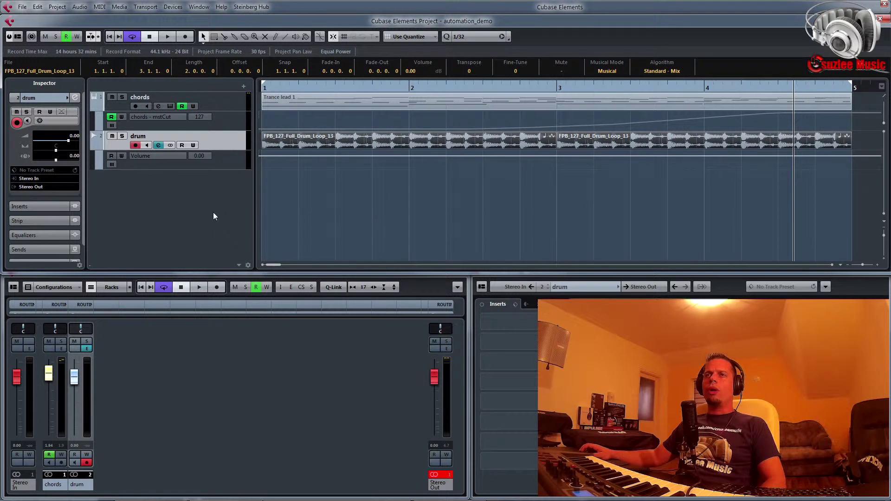
pyautogui.click(158, 157)
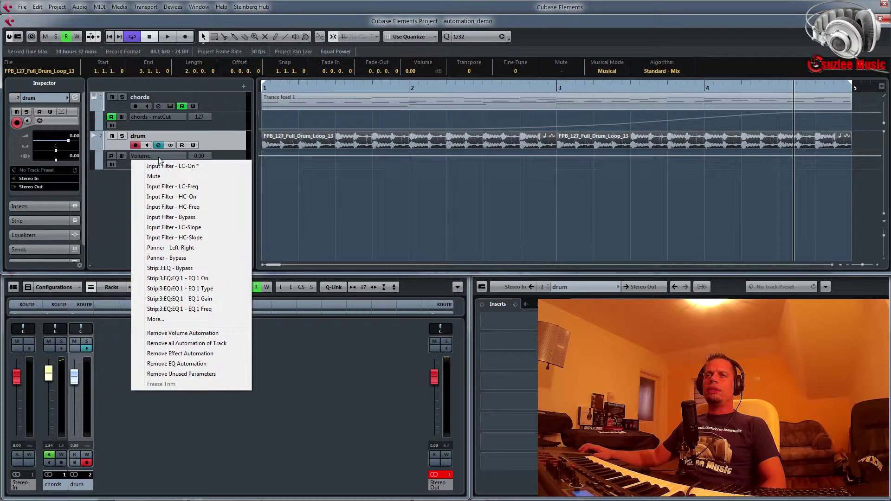
pyautogui.click(201, 188)
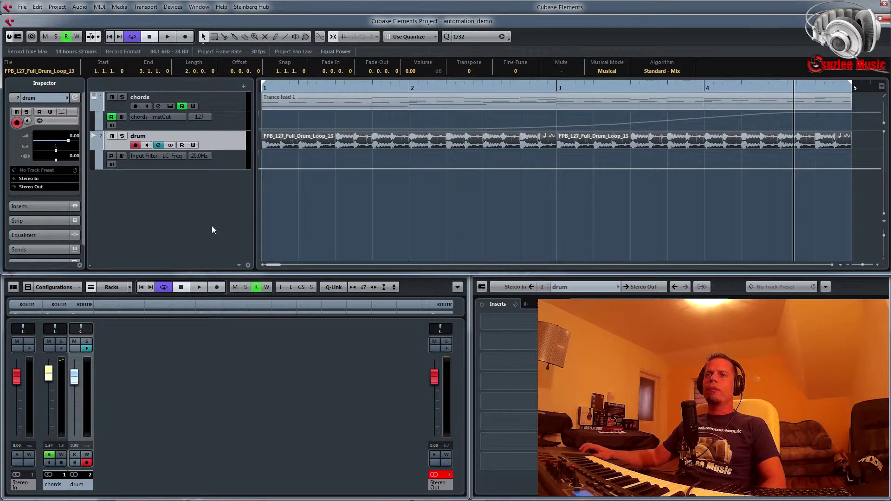
# Enable reading of the drum LC-Freq automation and draw a rise from 20 Hz at bar 1 to 7821 Hz at bar 3, returning to 20 Hz at bar 5.
pyautogui.click(112, 156)
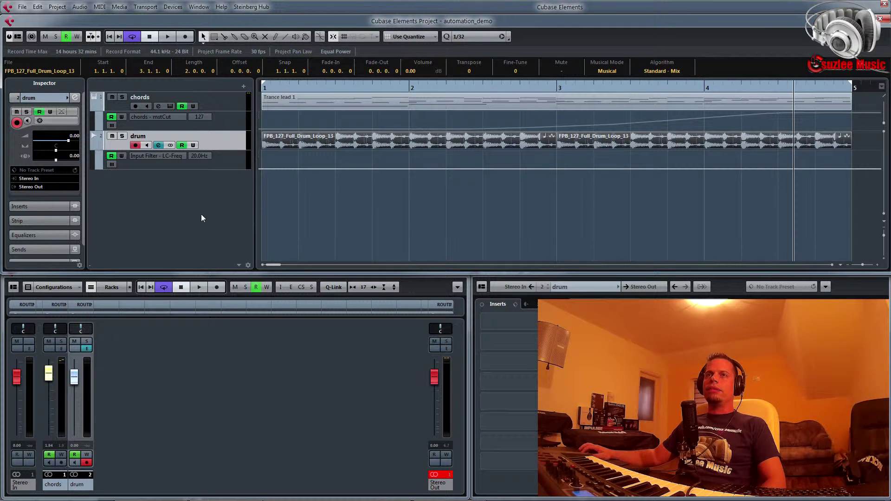
pyautogui.click(261, 170)
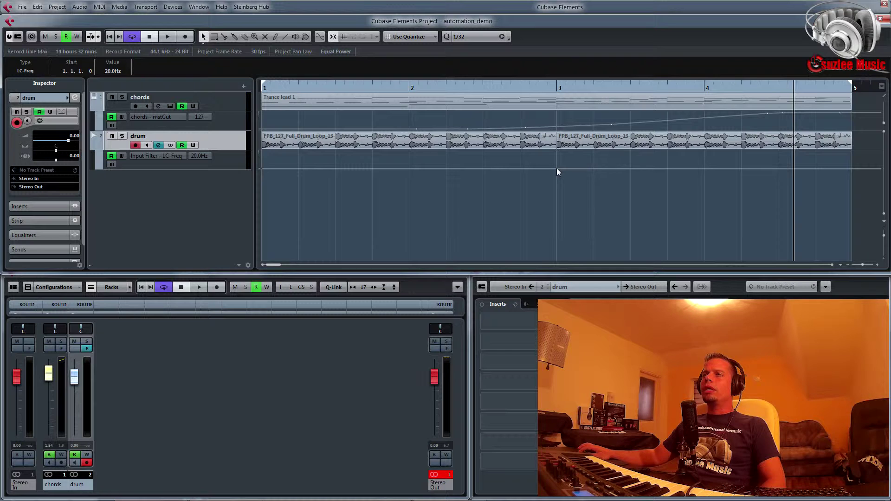
pyautogui.moveTo(557, 169); pyautogui.dragTo(557, 157)
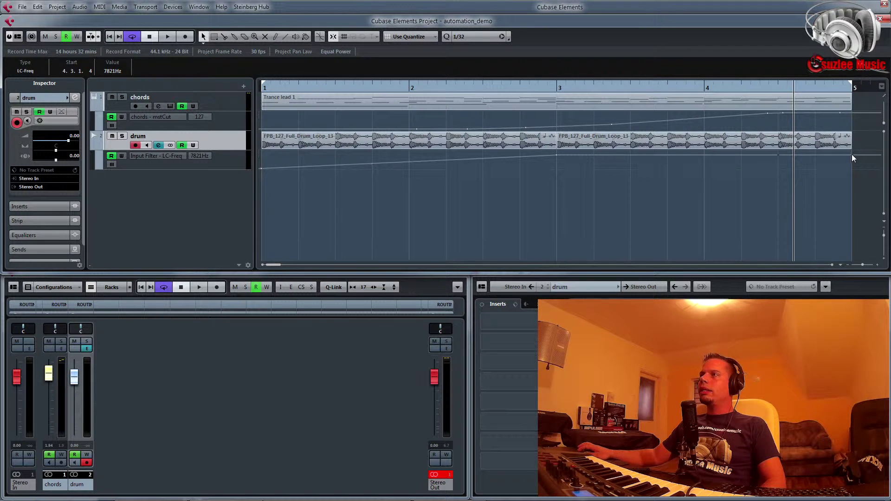
pyautogui.moveTo(851, 154); pyautogui.dragTo(851, 178)
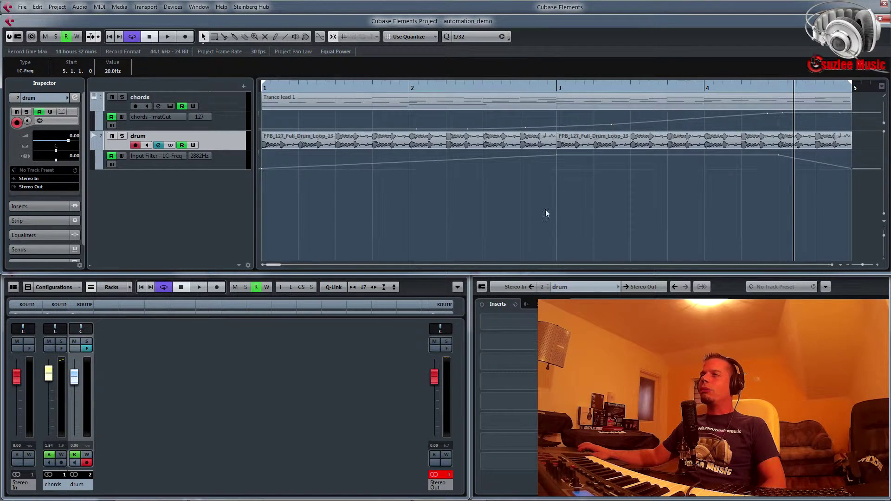
# Solo the drum track to audition its low-cut sweep, stop playback and bring the chords track back in.
pyautogui.click(122, 136)
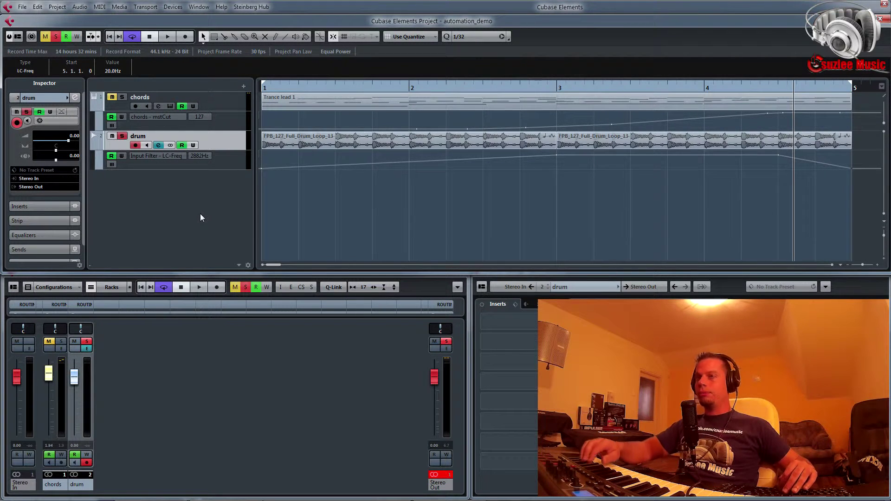
pyautogui.press('space')
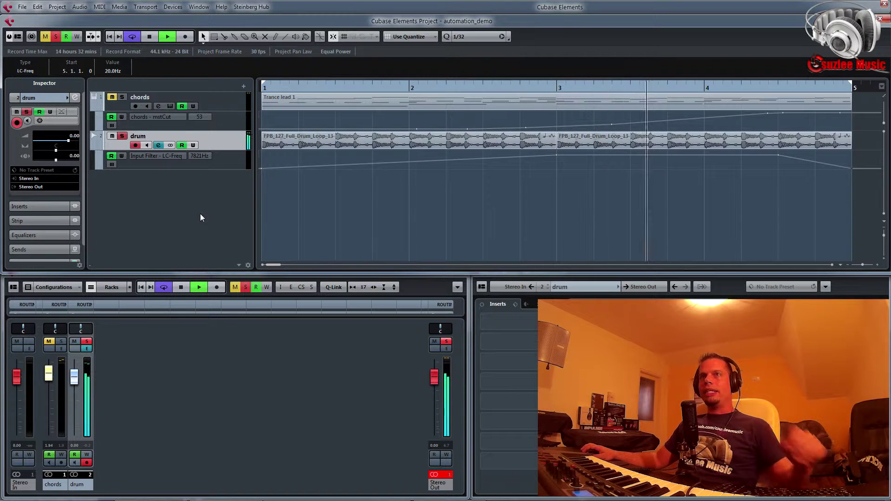
pyautogui.press('space')
pyautogui.click(113, 97)
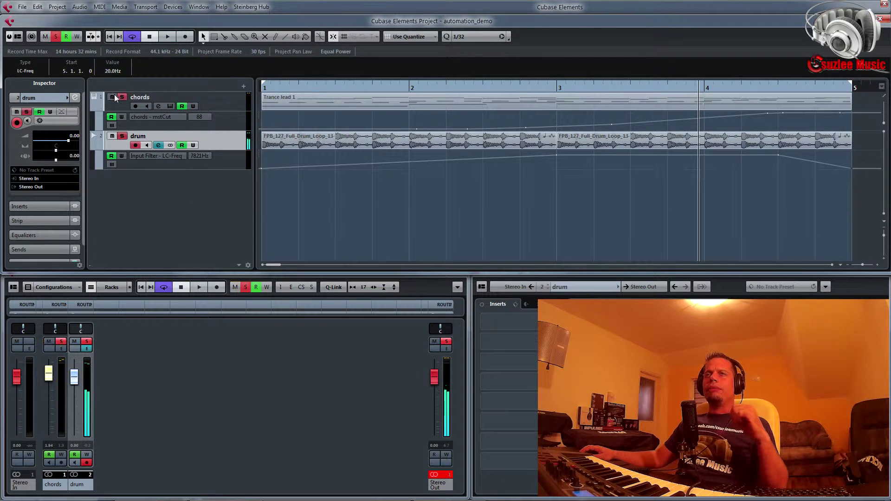
# Hide the chords track's automation, show its used automation lanes again and play both tracks together briefly.
pyautogui.click(225, 101)
pyautogui.rightClick(225, 101)
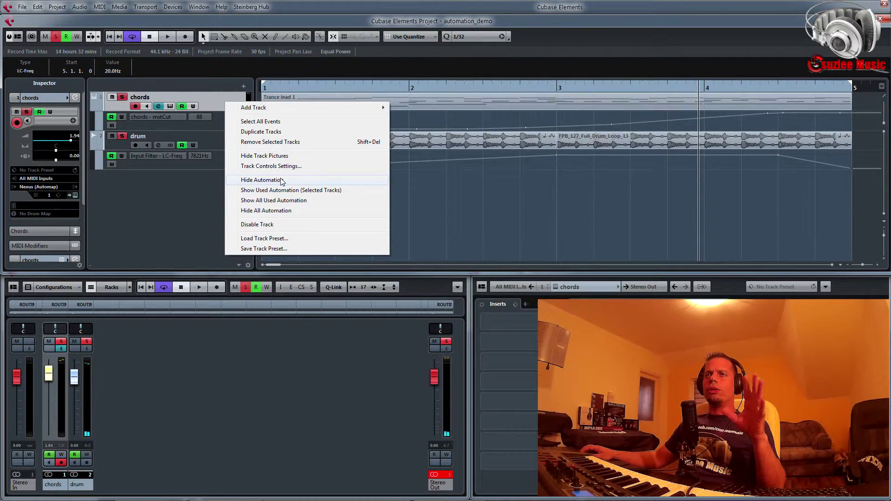
pyautogui.click(282, 180)
pyautogui.rightClick(233, 105)
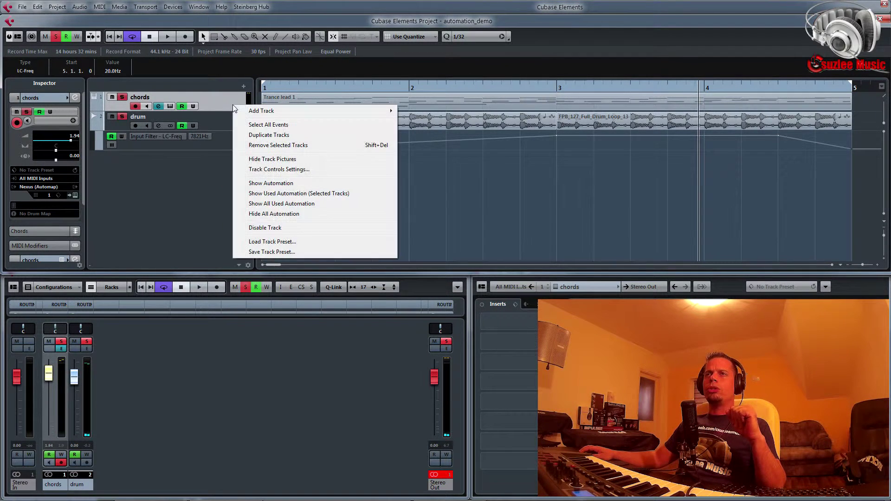
pyautogui.click(304, 195)
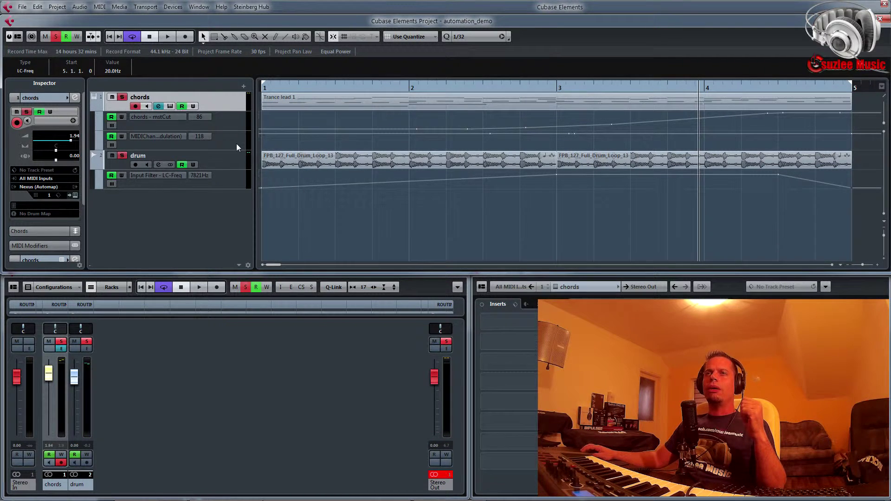
pyautogui.press('space')
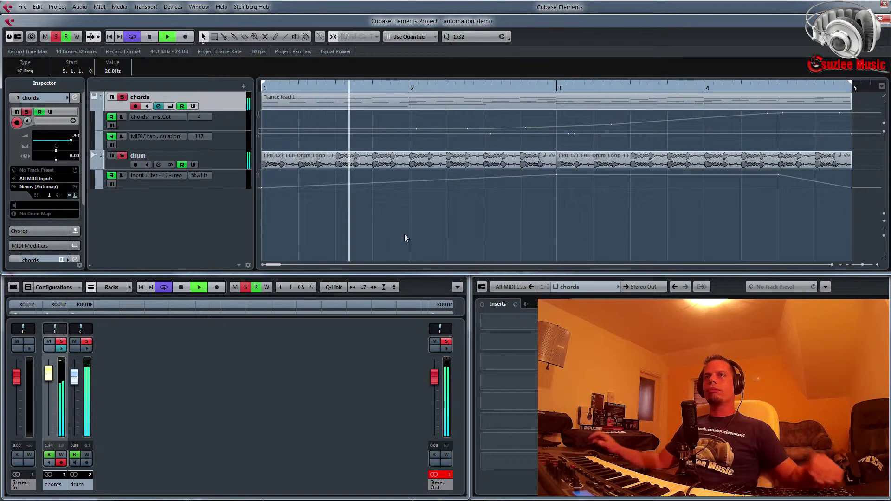
pyautogui.press('space')
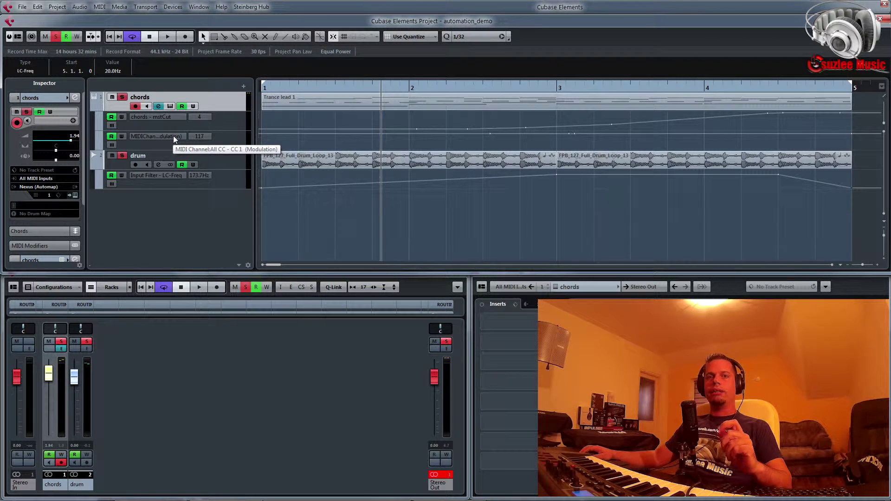
# Reassign the chords track's Modulation automation lane to the instrument's delMix parameter.
pyautogui.click(173, 136)
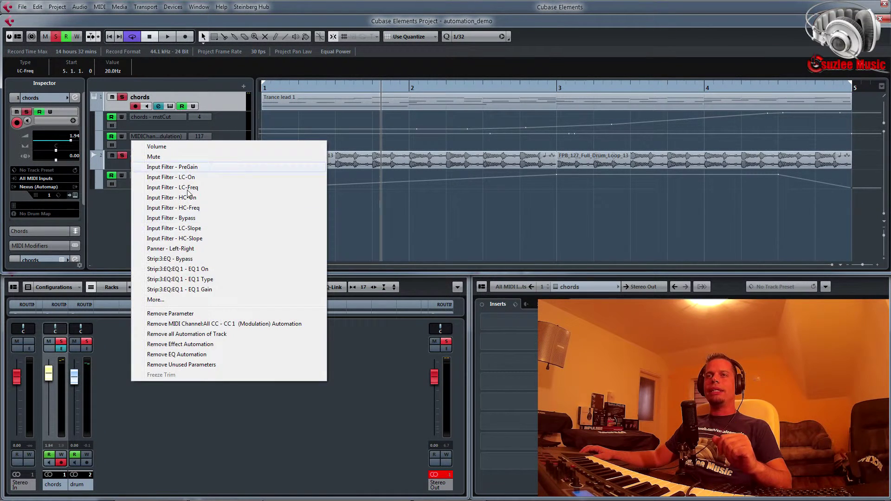
pyautogui.click(260, 302)
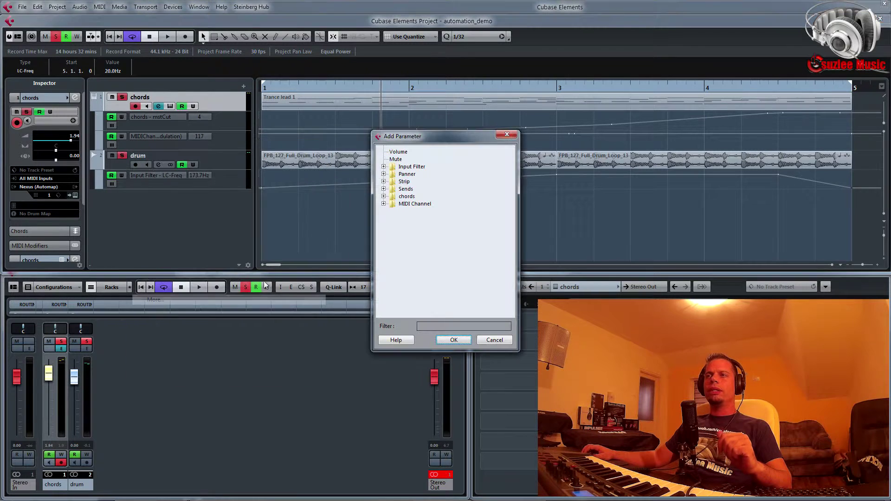
pyautogui.click(384, 196)
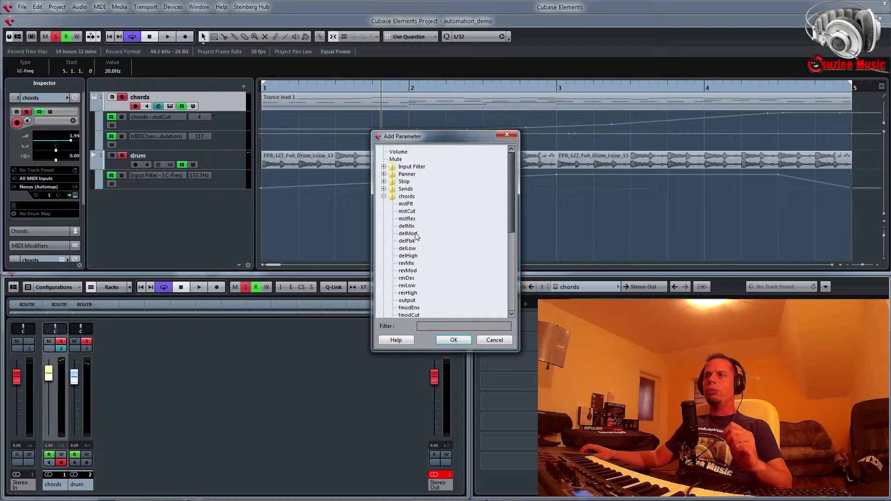
pyautogui.click(409, 226)
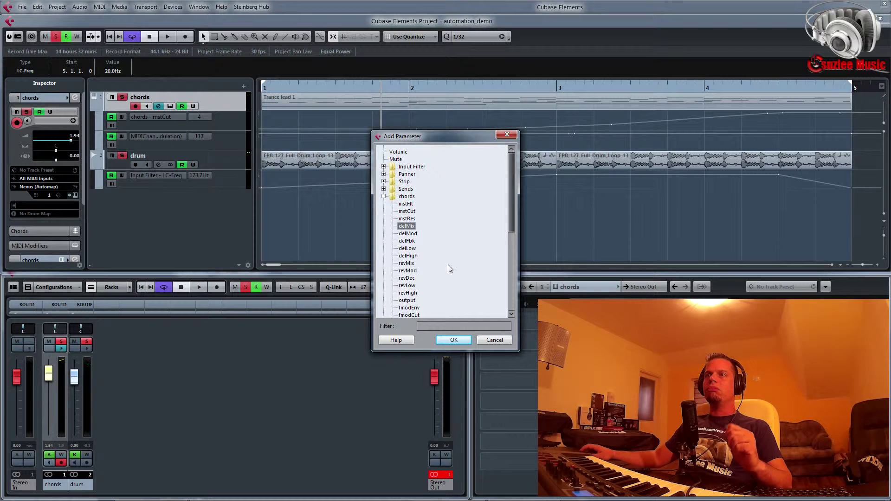
pyautogui.click(453, 341)
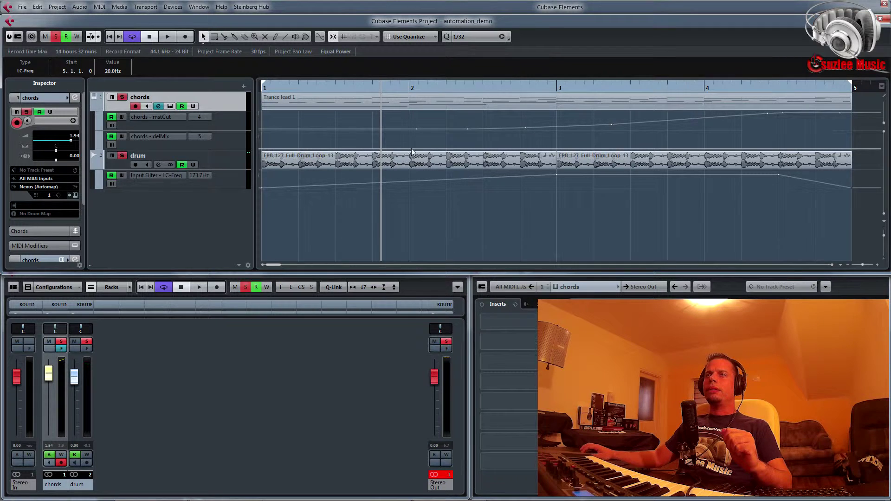
# Draw chords delMix automation from 0 at bar 1 to a peak at 1.3, 5.56 at bar 2, 83.33 at 2.3 and 0 at bar 3.
pyautogui.moveTo(335, 147); pyautogui.dragTo(336, 137)
pyautogui.moveTo(262, 139); pyautogui.dragTo(263, 152)
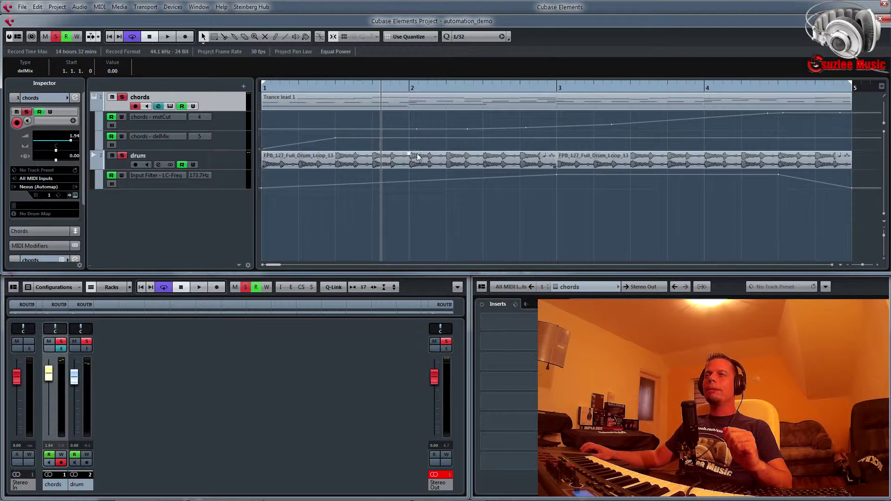
pyautogui.moveTo(408, 137); pyautogui.dragTo(408, 151)
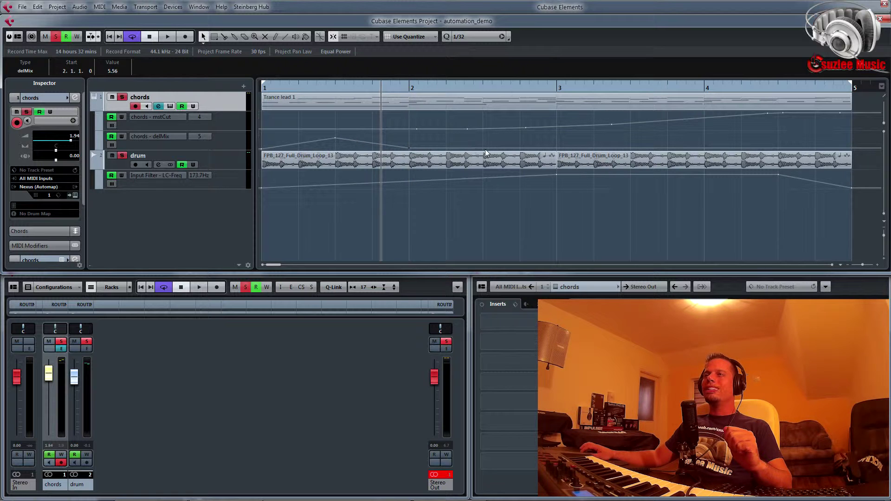
pyautogui.moveTo(483, 148); pyautogui.dragTo(480, 135)
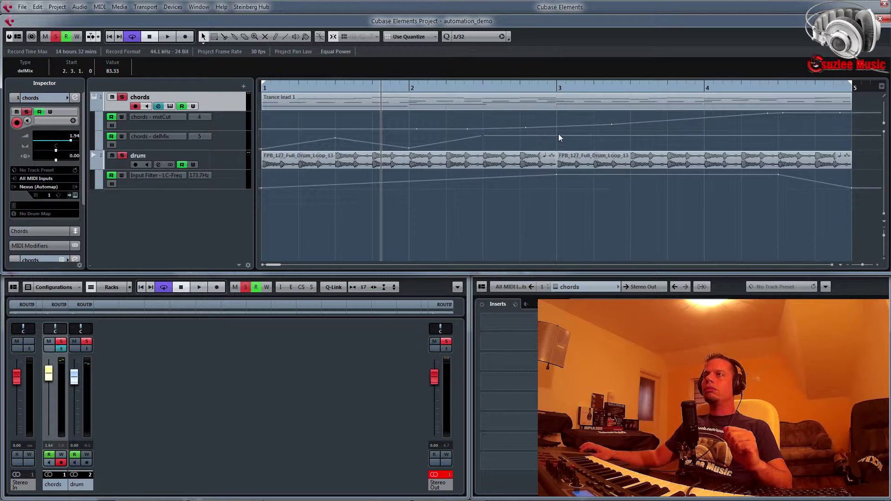
pyautogui.click(557, 135)
pyautogui.moveTo(555, 135); pyautogui.dragTo(558, 229)
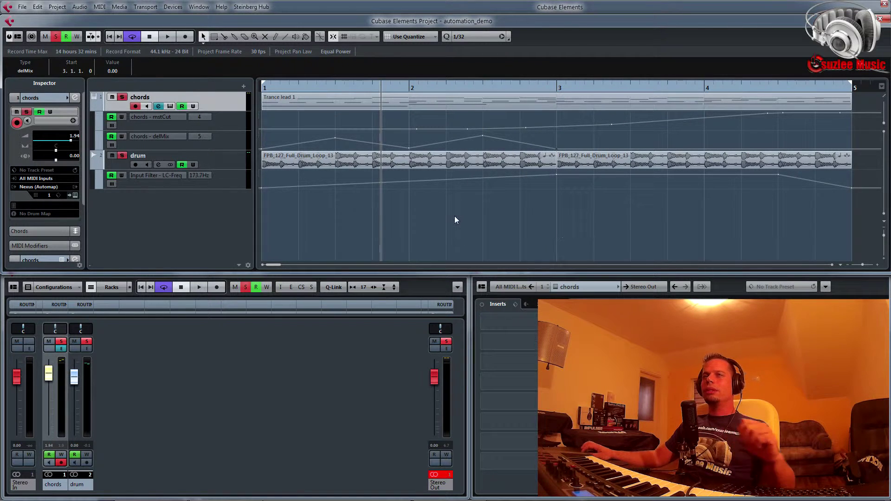
# Show all used automation lanes of the chords track and return the playhead to the project start.
pyautogui.rightClick(227, 98)
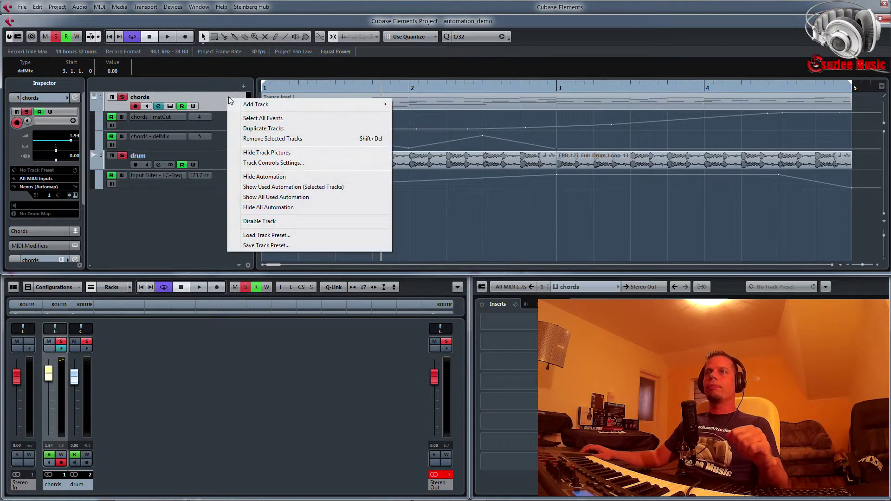
pyautogui.click(302, 188)
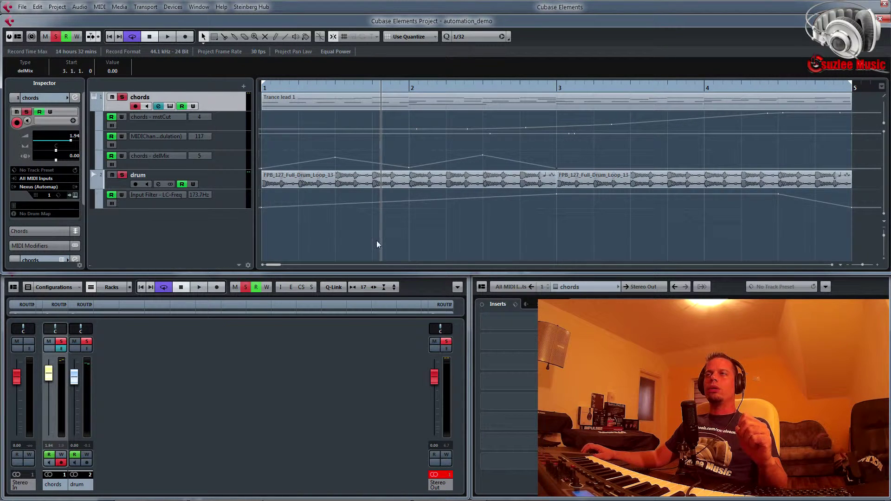
pyautogui.press('Home')
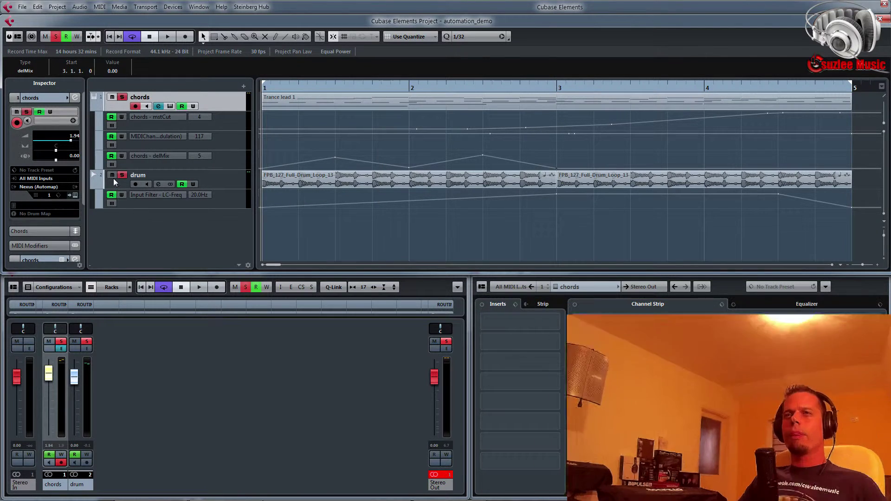
# Mute the drum track and delete all points of the chords track's mstCut automation.
pyautogui.click(112, 176)
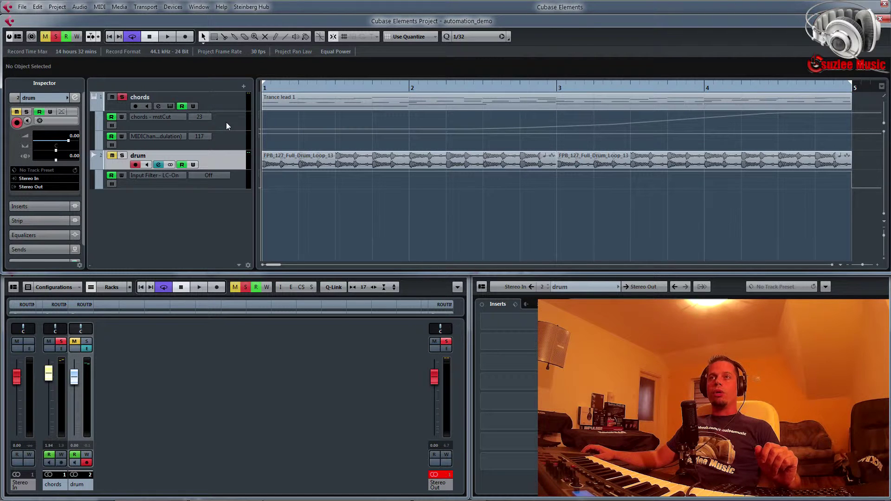
pyautogui.rightClick(227, 124)
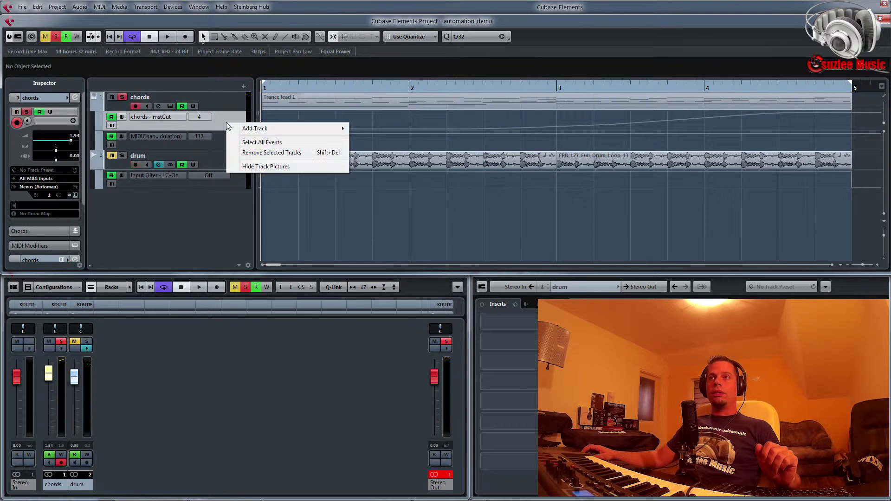
pyautogui.click(246, 144)
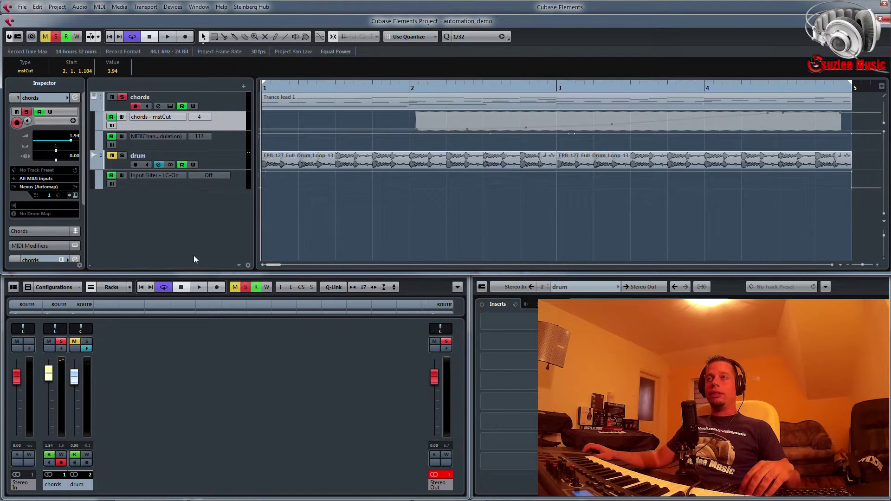
pyautogui.press('Delete')
# Turn off automation reading for the chords track's Modulation and delMix lanes and the drum track's LC-On lane.
pyautogui.click(182, 107)
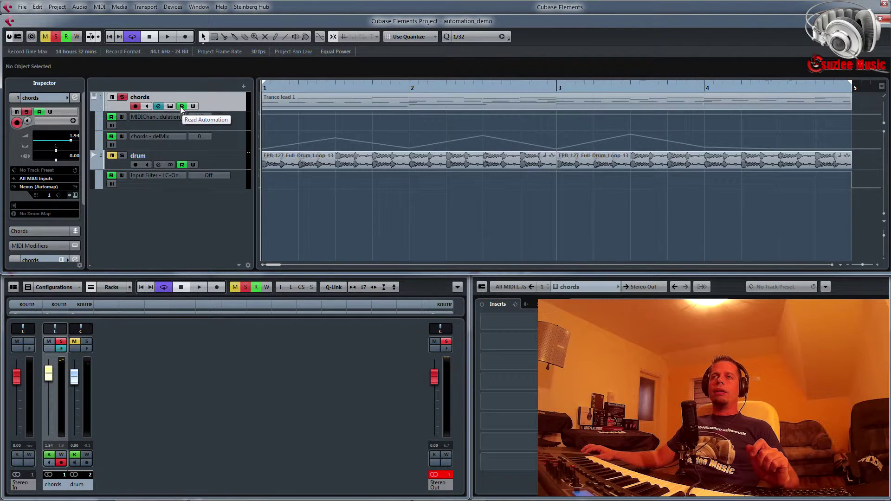
pyautogui.click(111, 116)
pyautogui.click(112, 135)
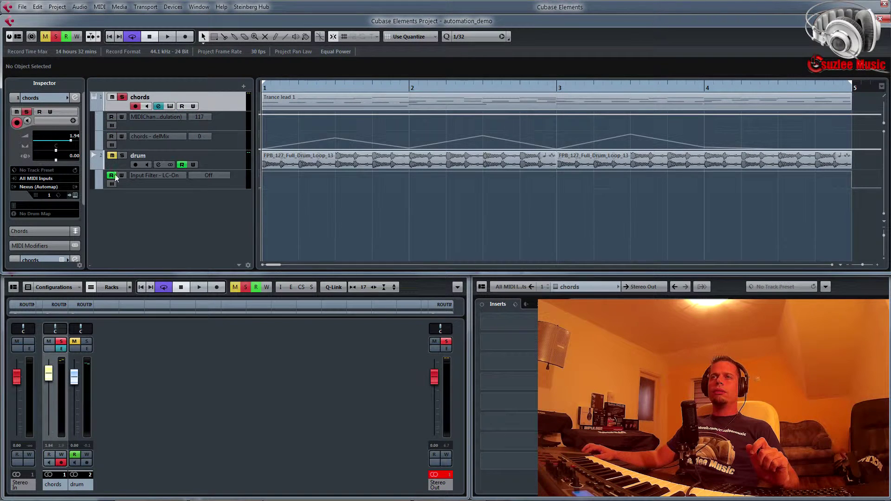
pyautogui.click(111, 175)
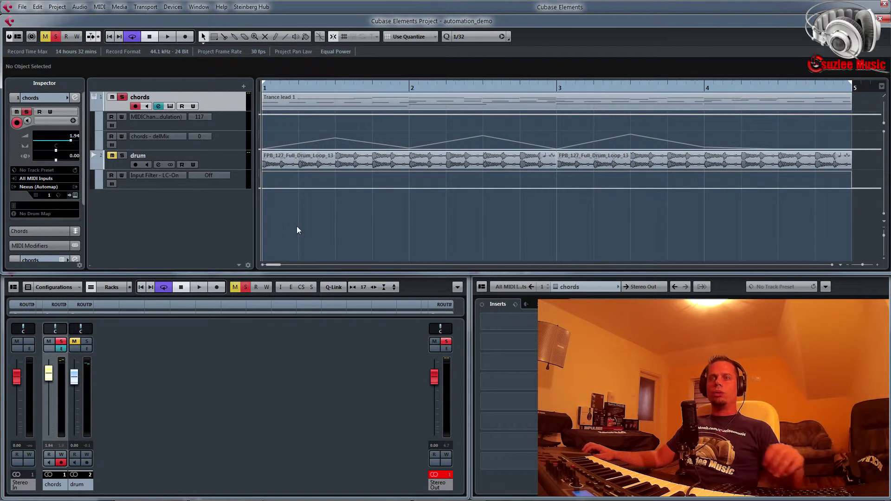
# Unmute the drum track and play both tracks with their automation off.
pyautogui.click(112, 156)
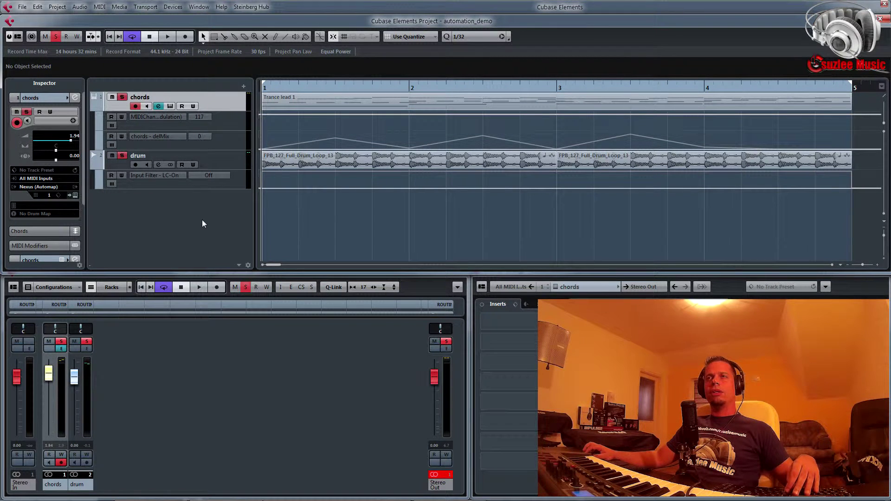
pyautogui.press('space')
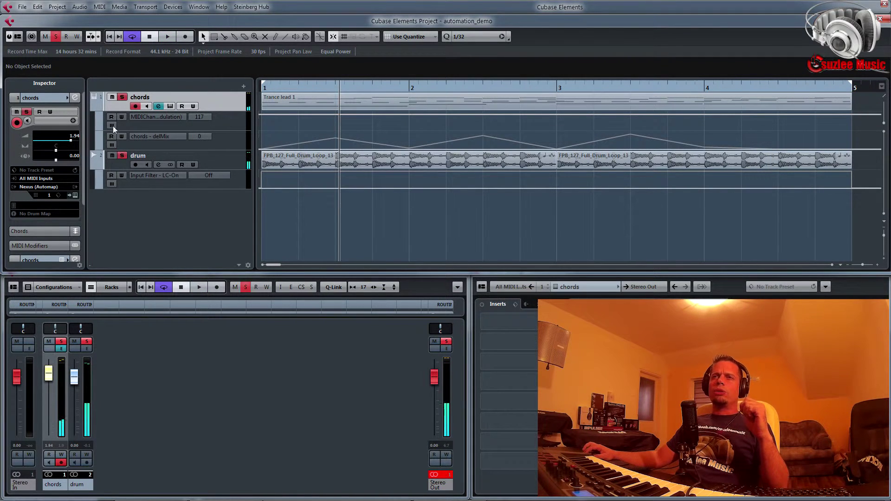
# Turn automation reading back on for the chords track, keeping it audible, and mute its delMix automation lane.
pyautogui.click(112, 97)
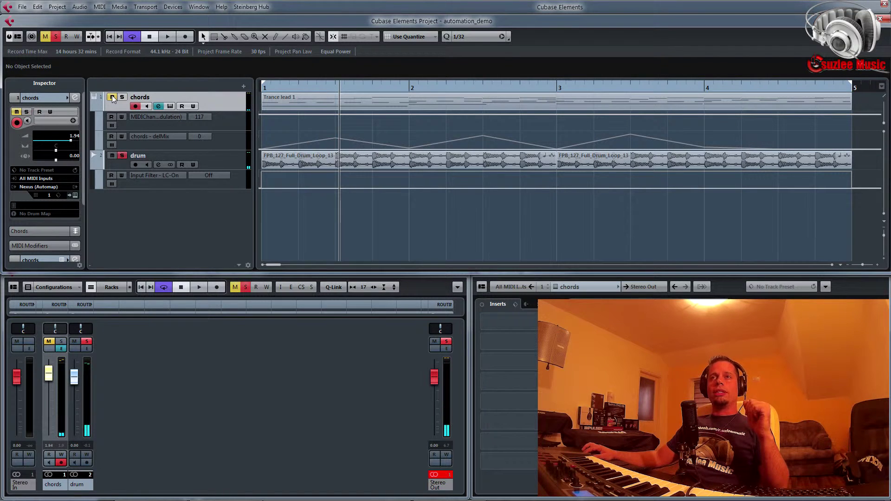
pyautogui.click(182, 107)
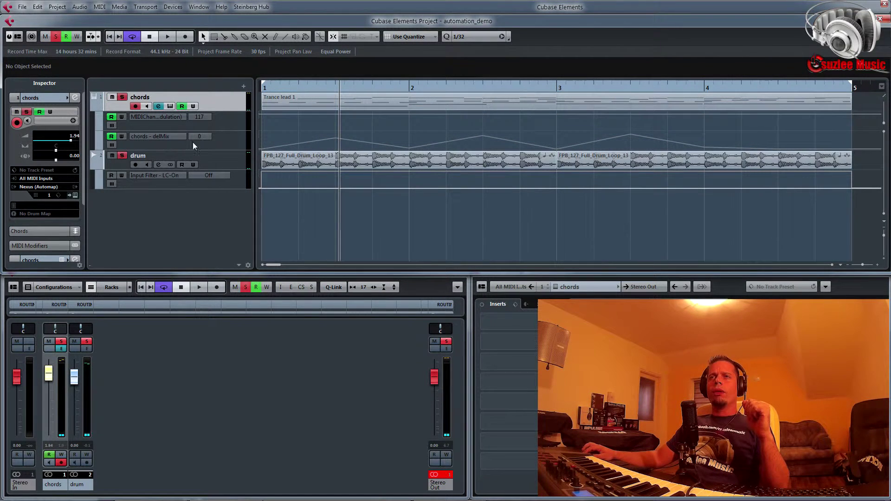
pyautogui.click(112, 145)
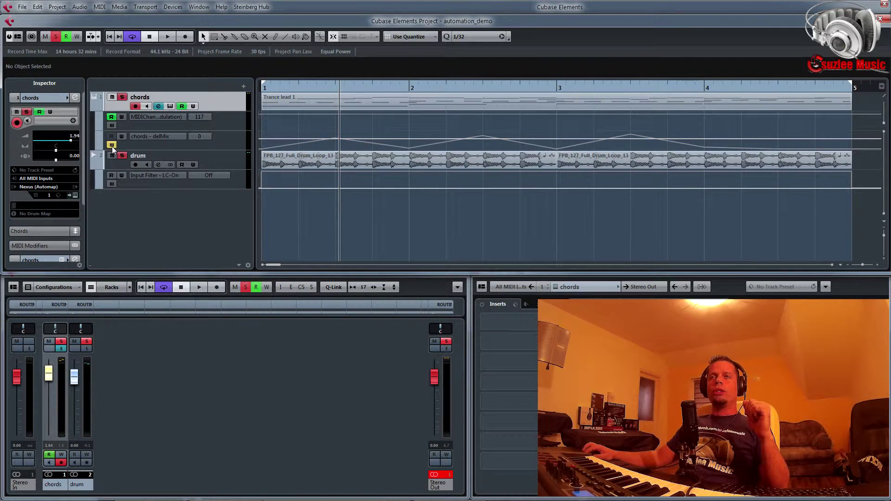